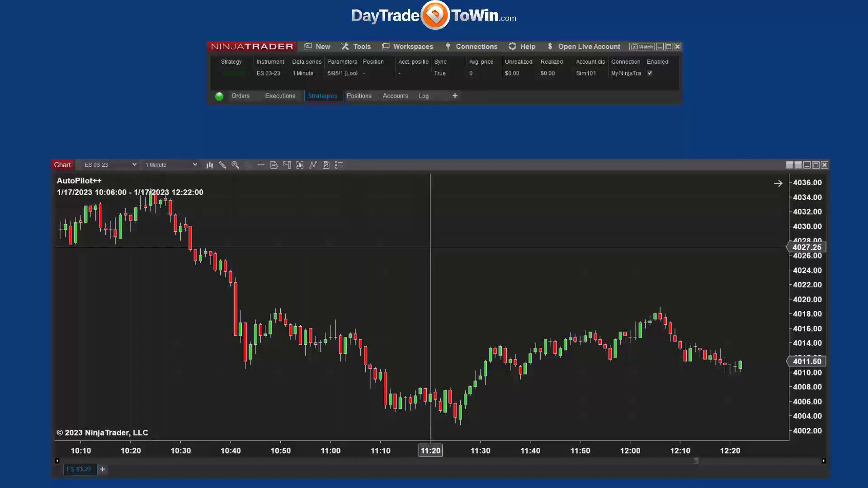
Disable the AutoPilot++ strategy on the ES 03-23 chart so its label reads (D) AutoPilot++
right_click(430, 247)
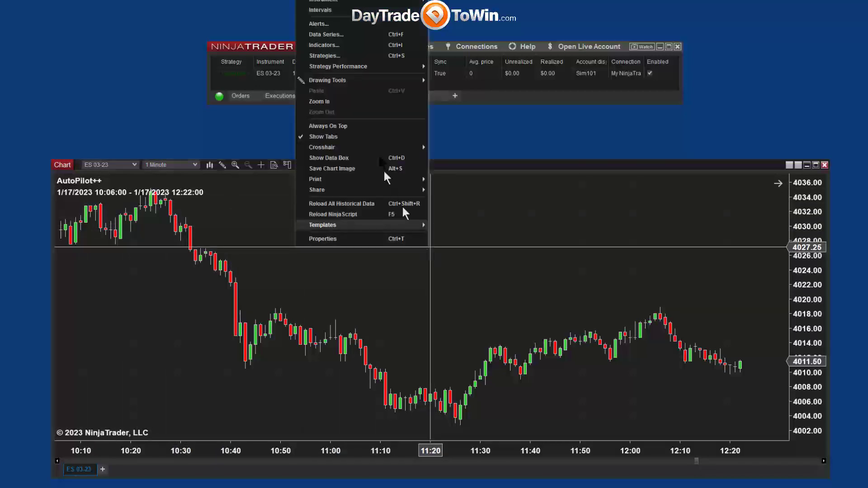
left_click(350, 58)
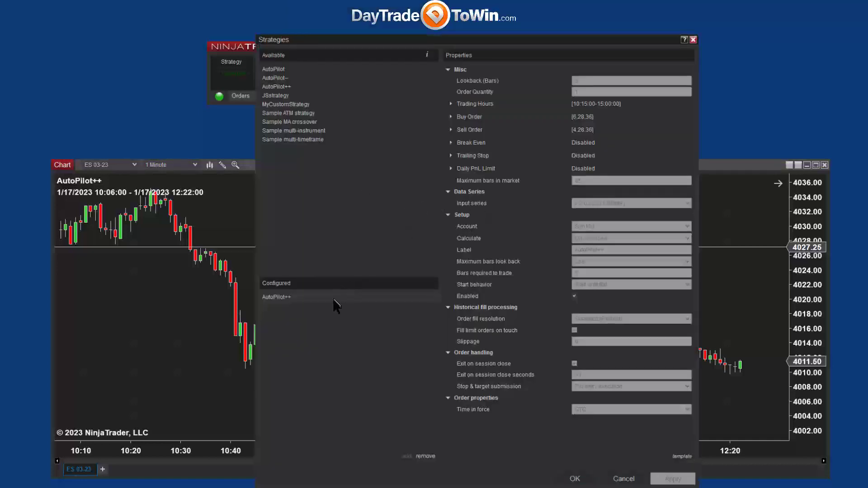
left_click(575, 295)
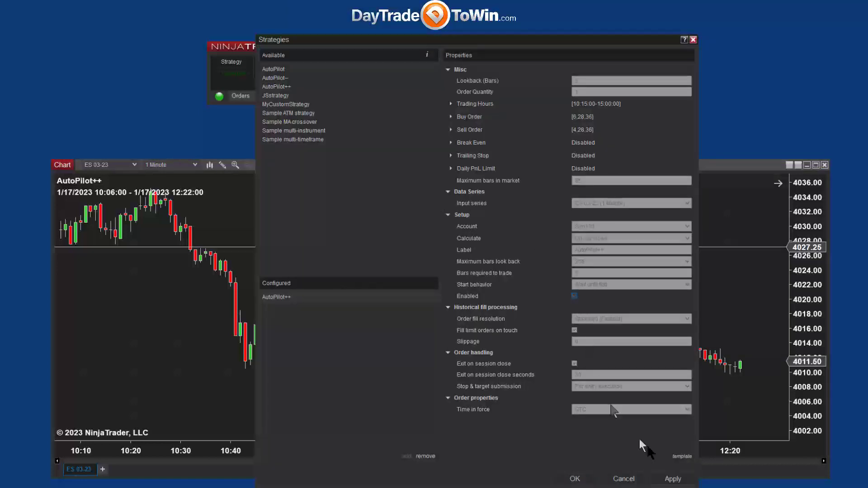
left_click(668, 479)
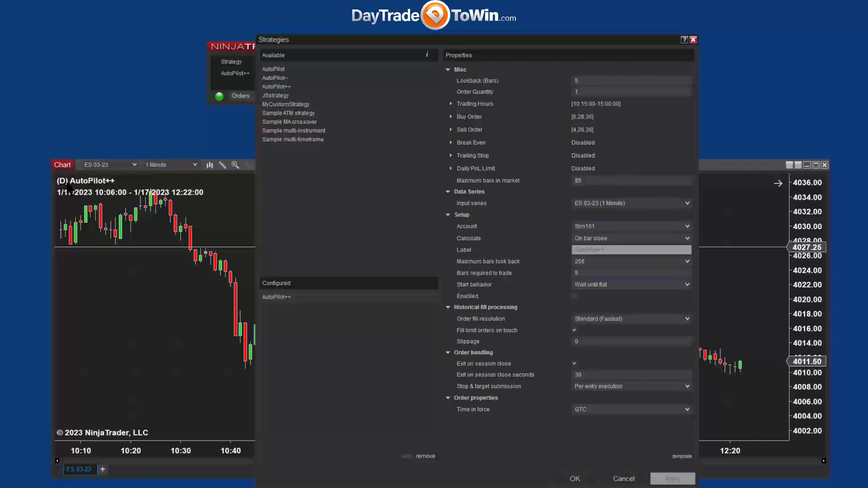
left_click(575, 478)
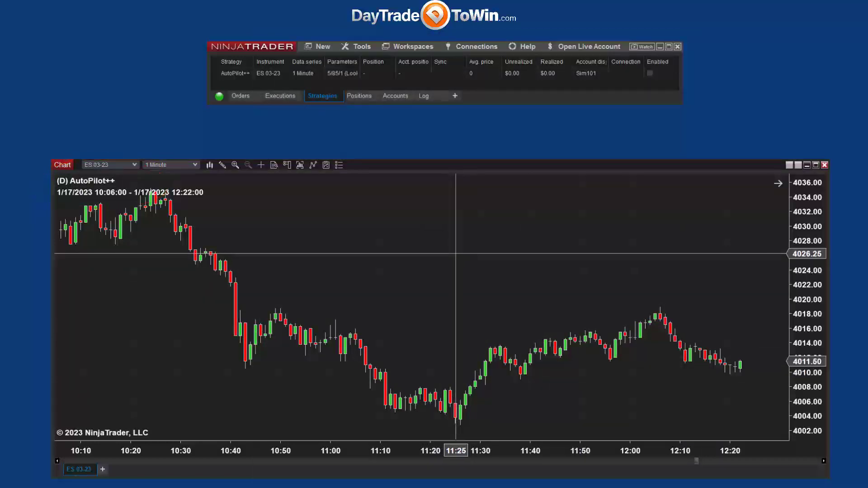
right_click(456, 254)
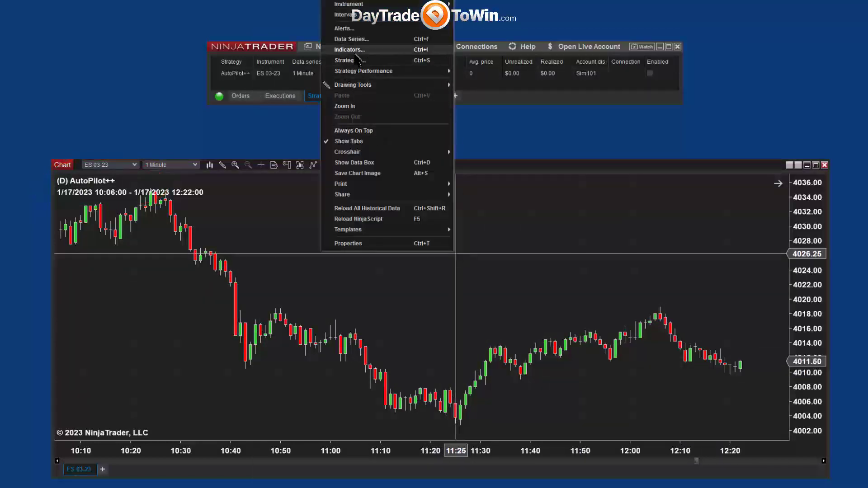
Remove AutoPilot++ from the ES 03-23 chart's configured strategies and apply the change
left_click(355, 67)
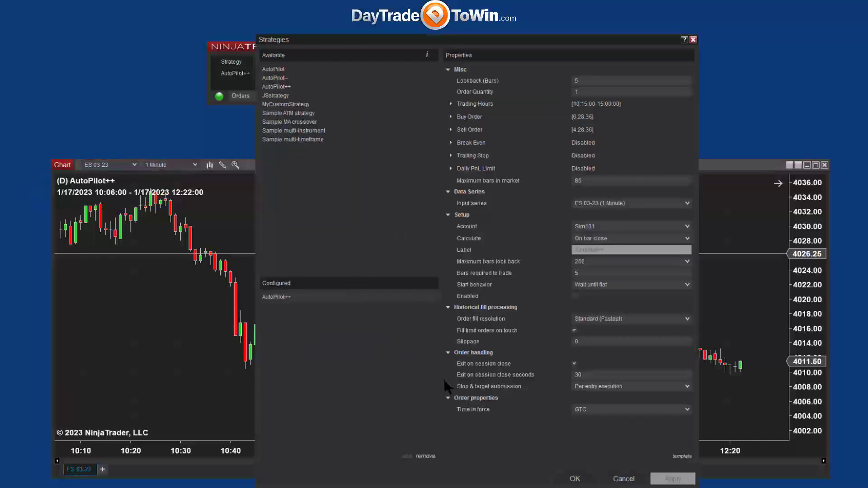
left_click(423, 457)
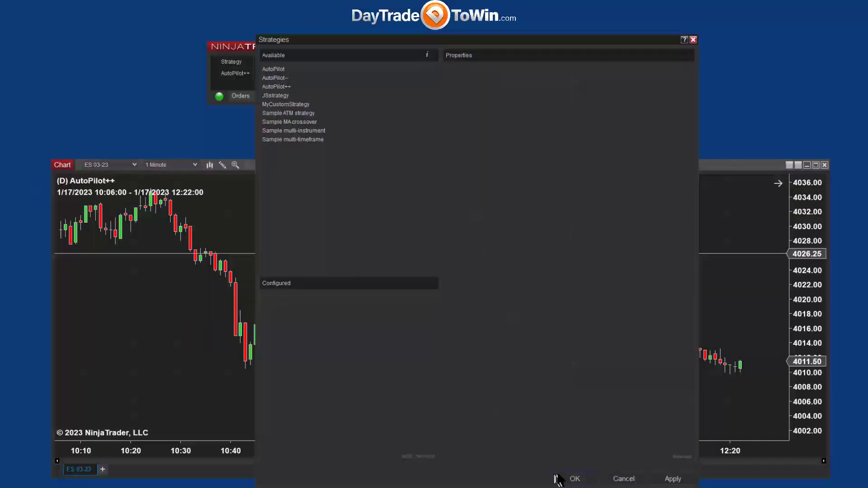
left_click(667, 482)
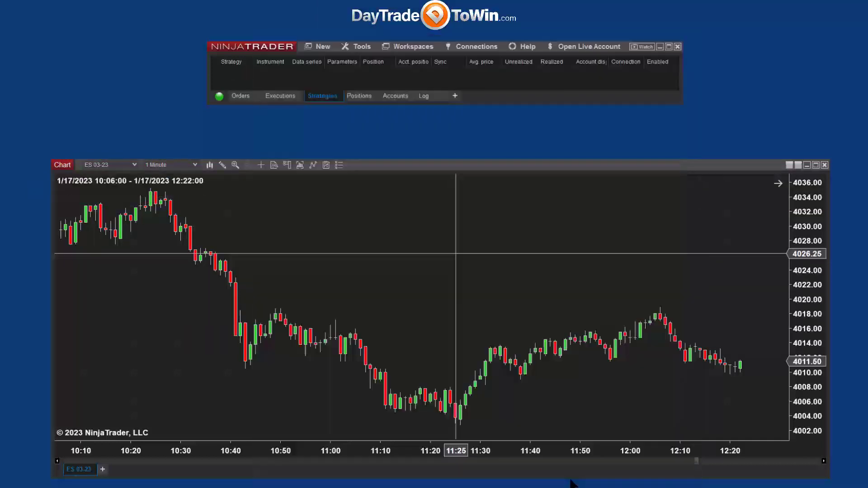
left_click(574, 482)
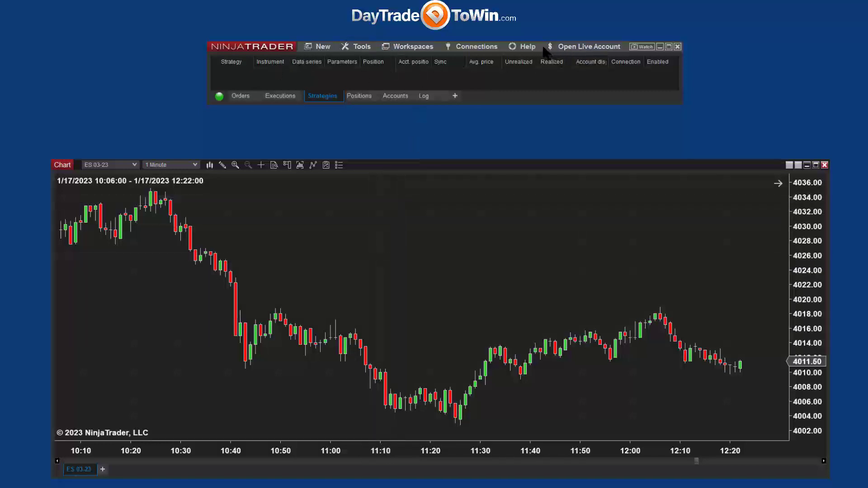
left_click_drag(543, 53, 529, 56)
Remove the DTTW8AutoPilotPlusPlusV2 NinjaScript assembly and confirm the removal
left_click(350, 51)
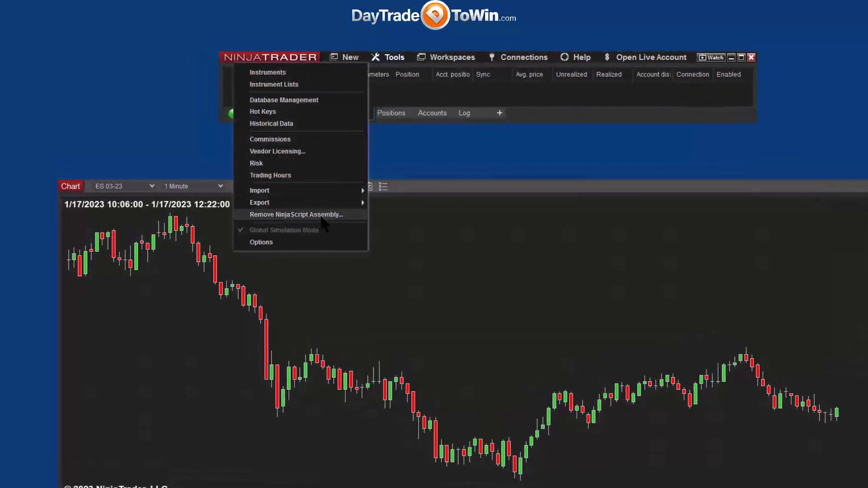
left_click(322, 215)
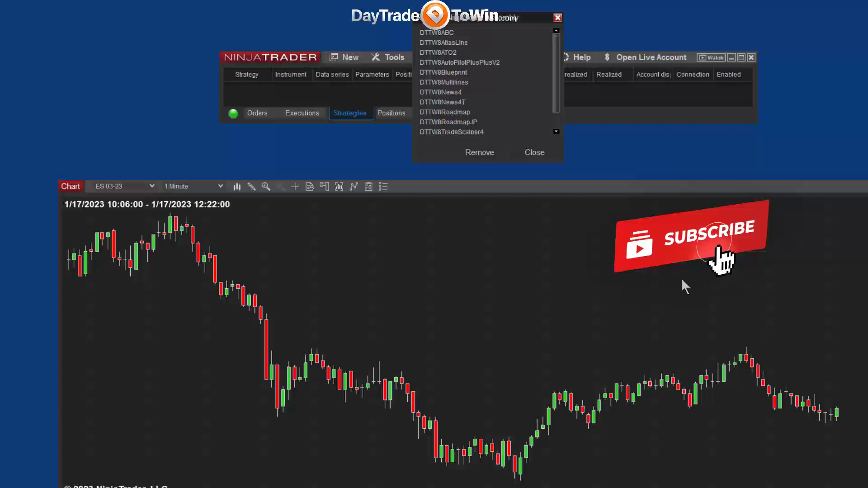
left_click_drag(511, 161, 509, 215)
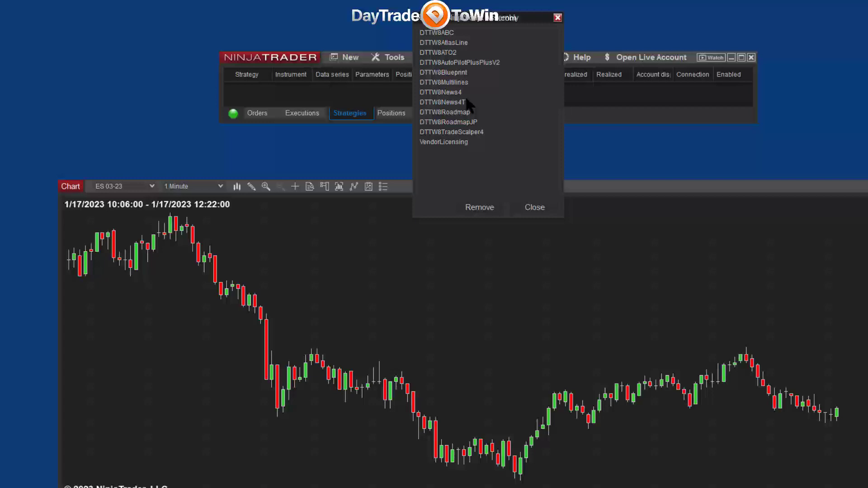
left_click(452, 63)
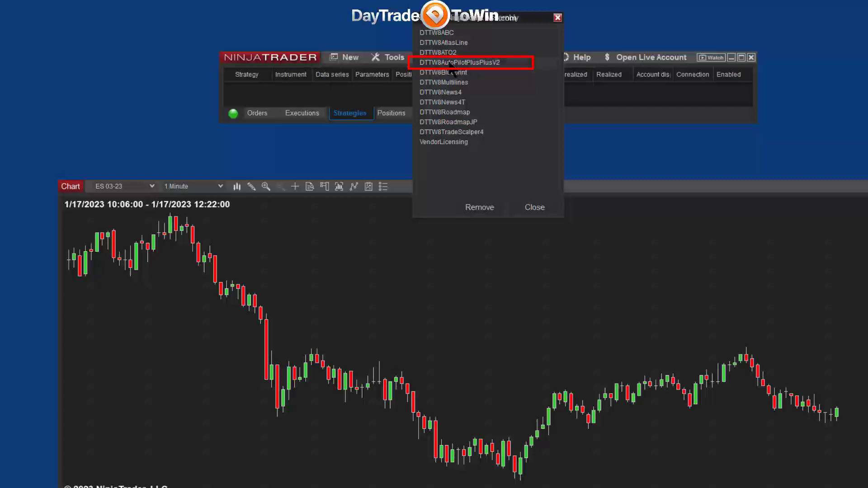
left_click(479, 209)
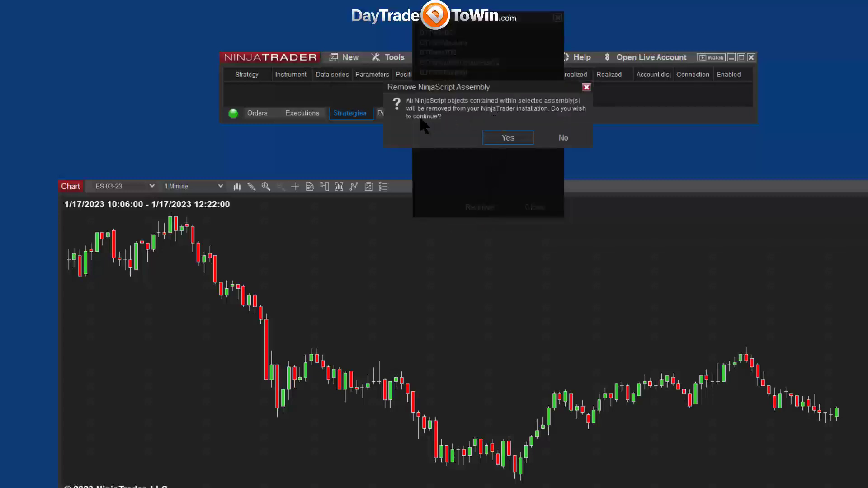
left_click(502, 135)
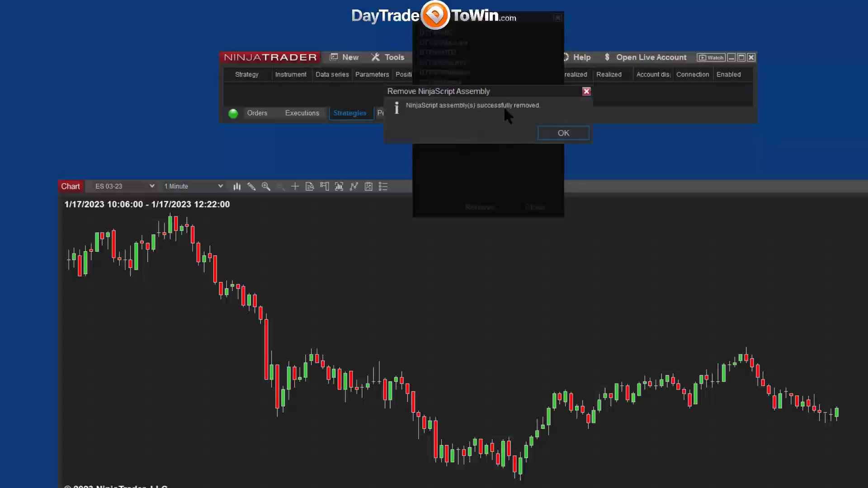
left_click(566, 131)
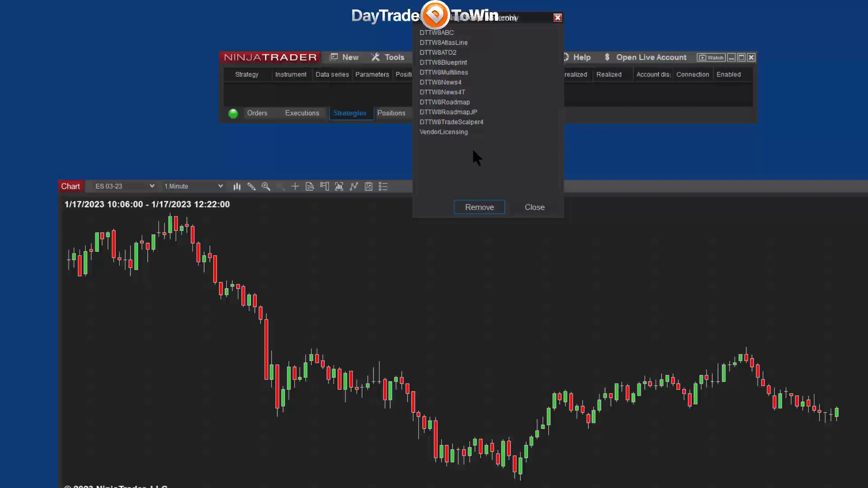
left_click(527, 207)
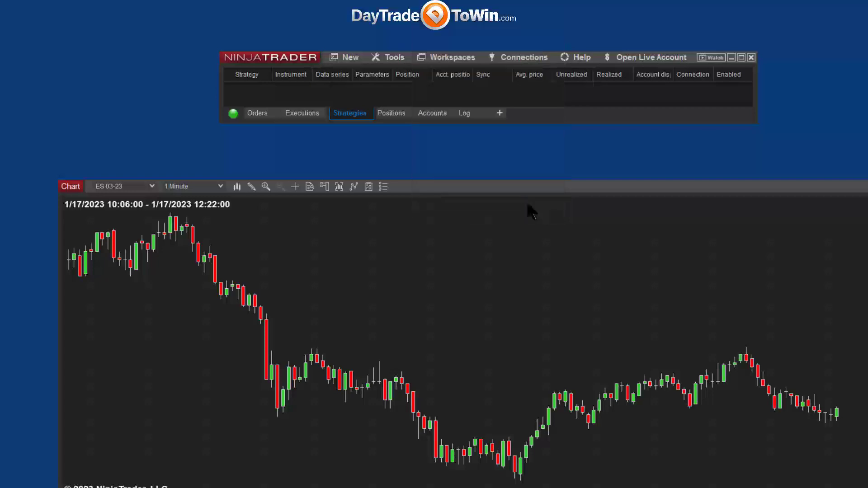
Exit NinjaTrader, saving the 'defualt' workspace, and relaunch the platform
left_click(752, 57)
left_click(452, 105)
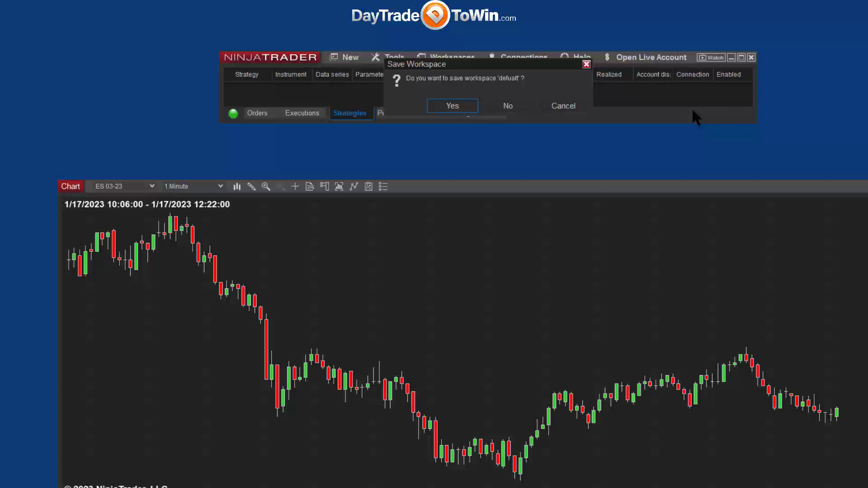
left_click(563, 105)
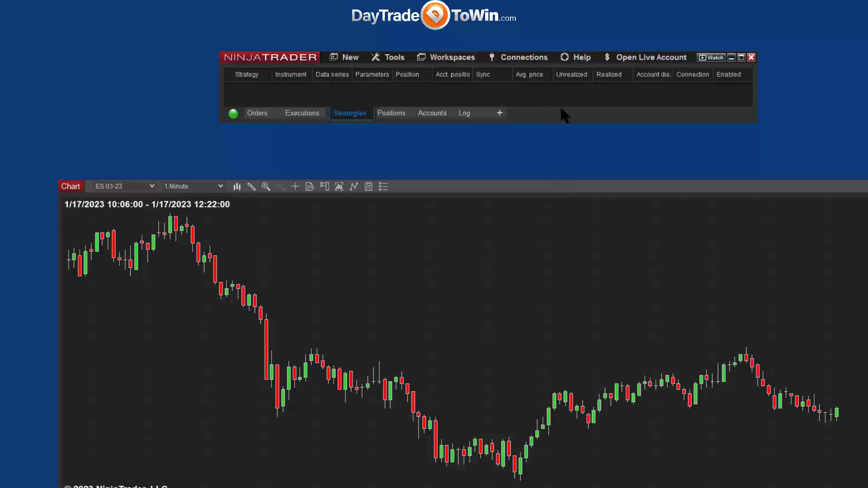
left_click(751, 59)
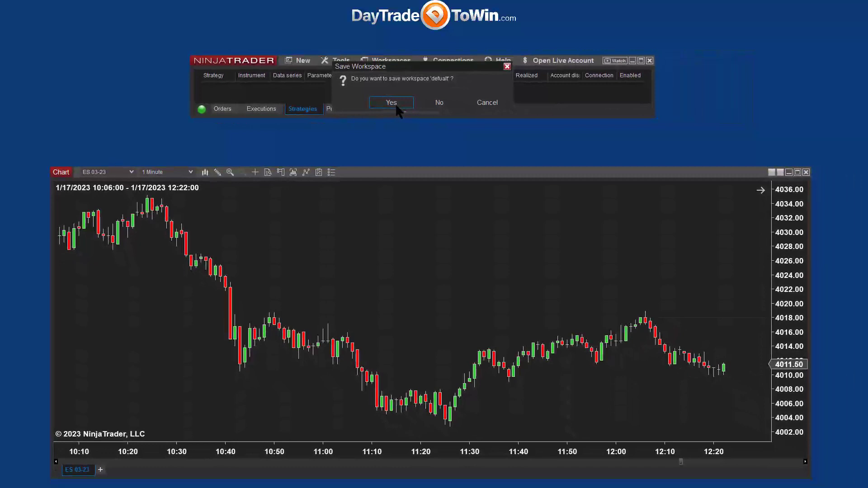
left_click(397, 106)
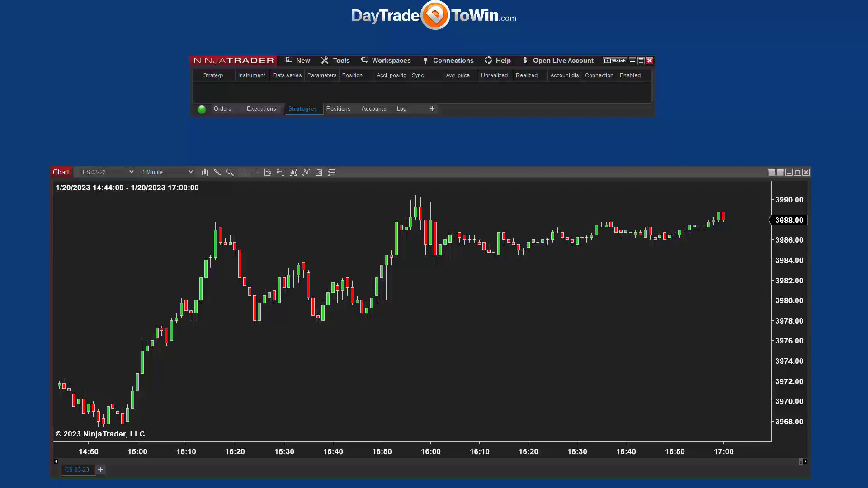
Open the AutoPilot++ Monthly download page on the DayTradeToWin member site
key("alt+Tab")
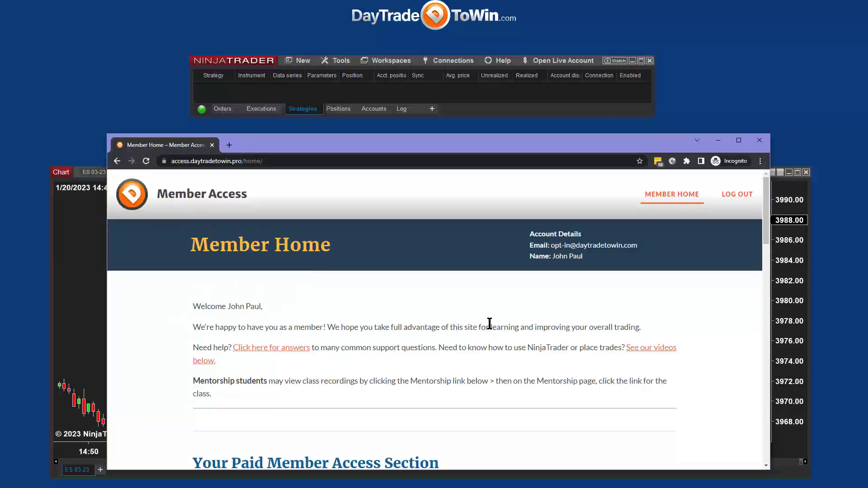
scroll(489, 323, "down", 2)
scroll(490, 322, "down", 1)
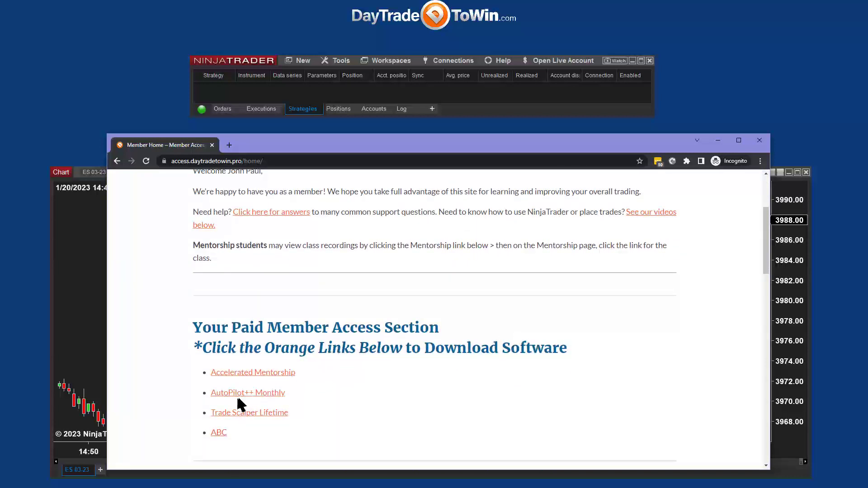
left_click(272, 394)
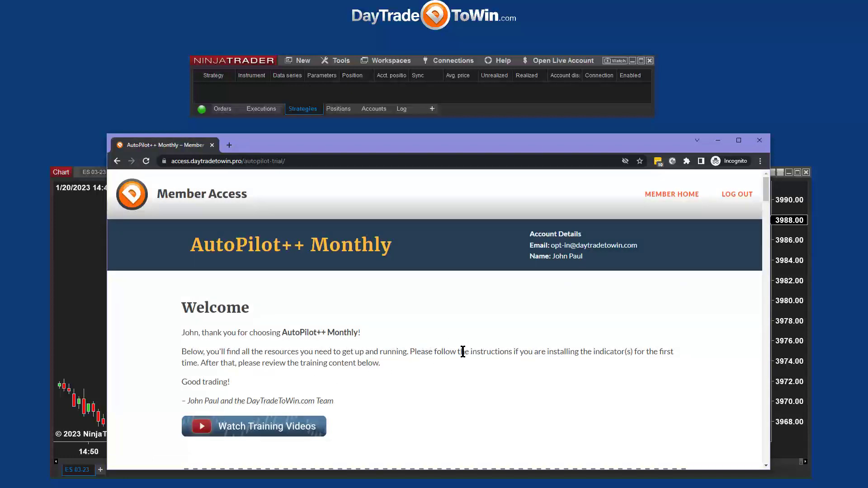
Download the AutoPilot++ Strategy zip for NinjaTrader 8 and move Chrome aside
scroll(466, 352, "down", 8)
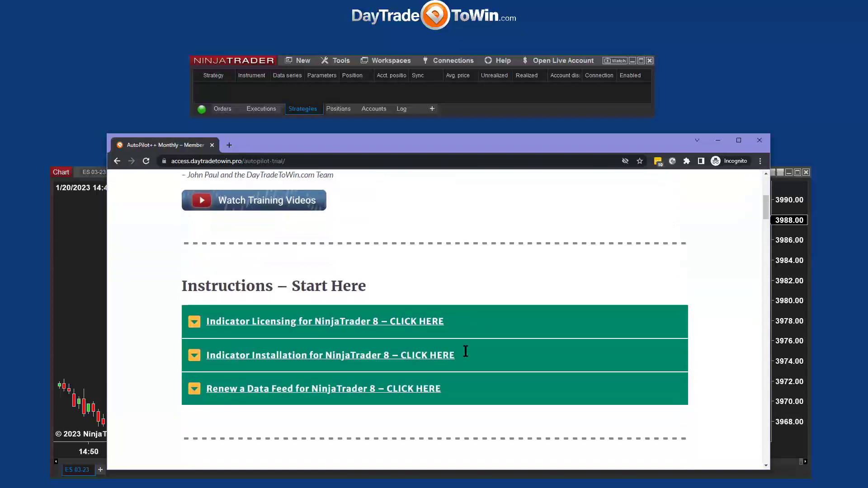
scroll(466, 352, "up", 2)
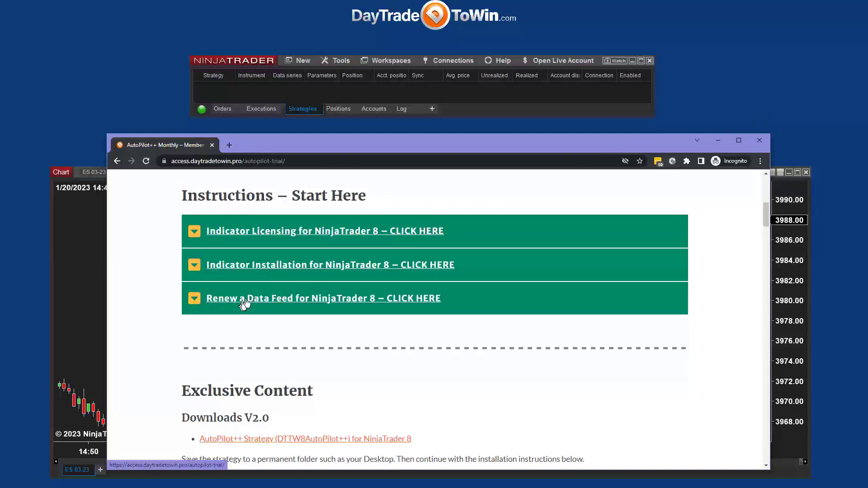
scroll(493, 348, "down", 2)
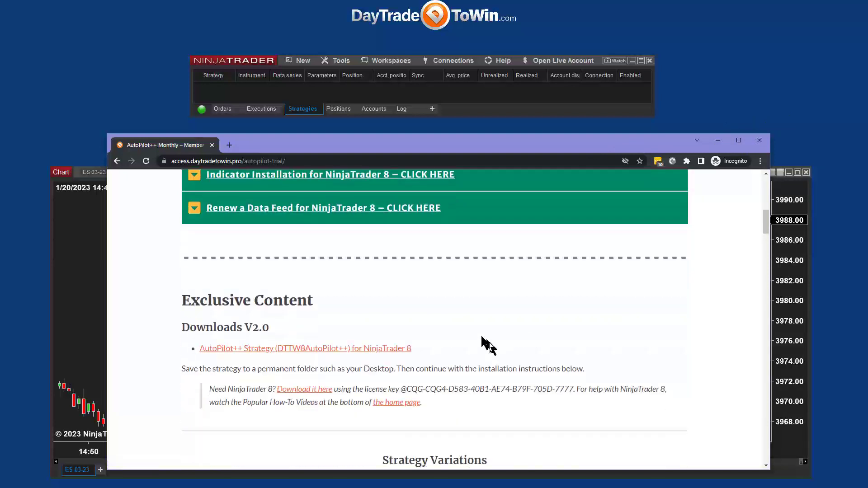
scroll(515, 348, "down", 1)
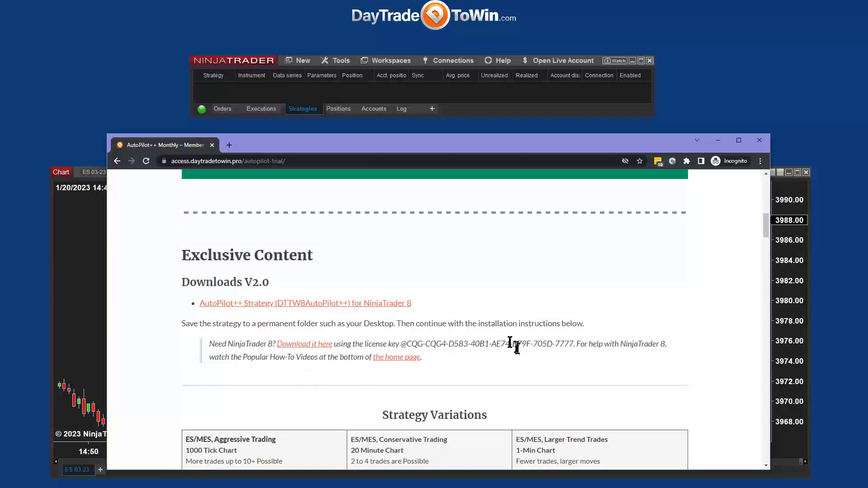
left_click(252, 306)
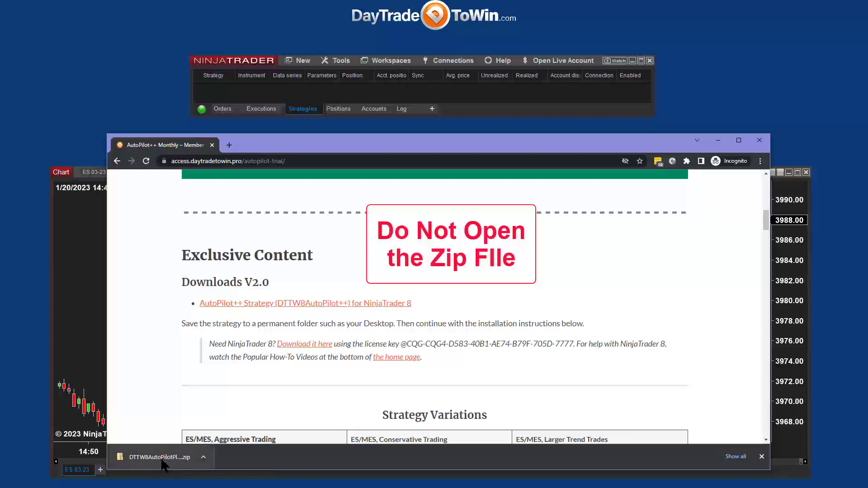
left_click_drag(539, 139, 656, 487)
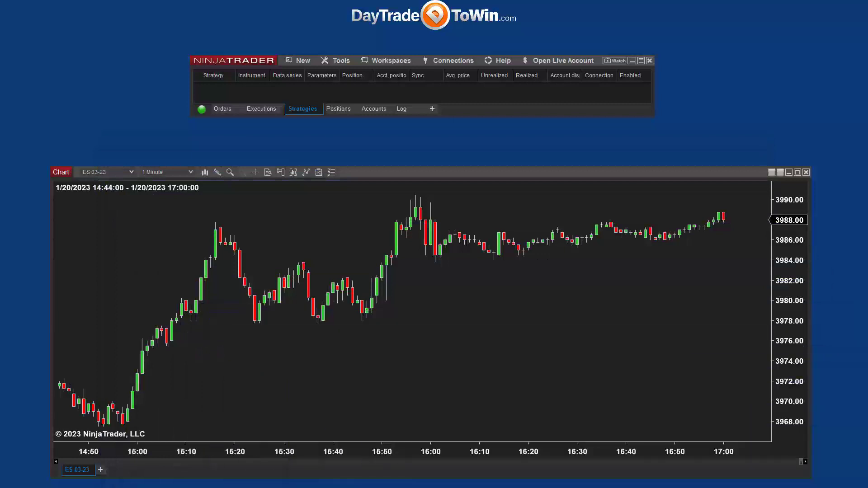
Import the downloaded AutoPilot++ zip as a NinjaScript add-on and dismiss the success message
left_click(342, 62)
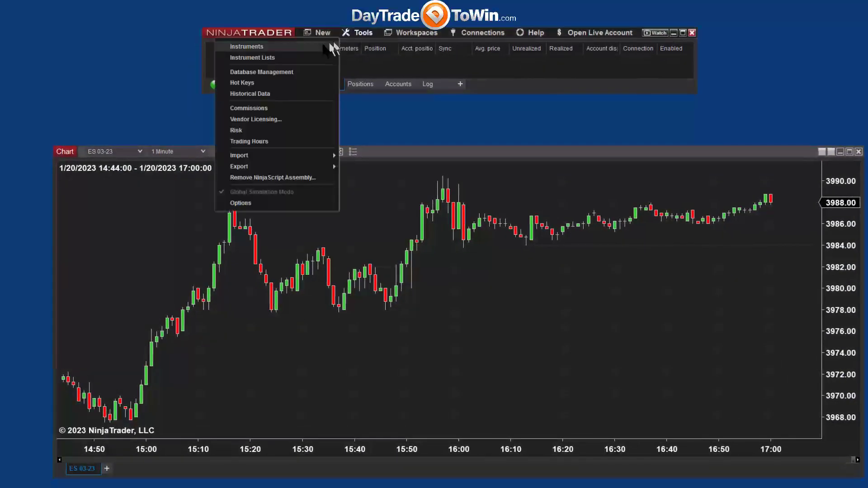
mouse_move(279, 156)
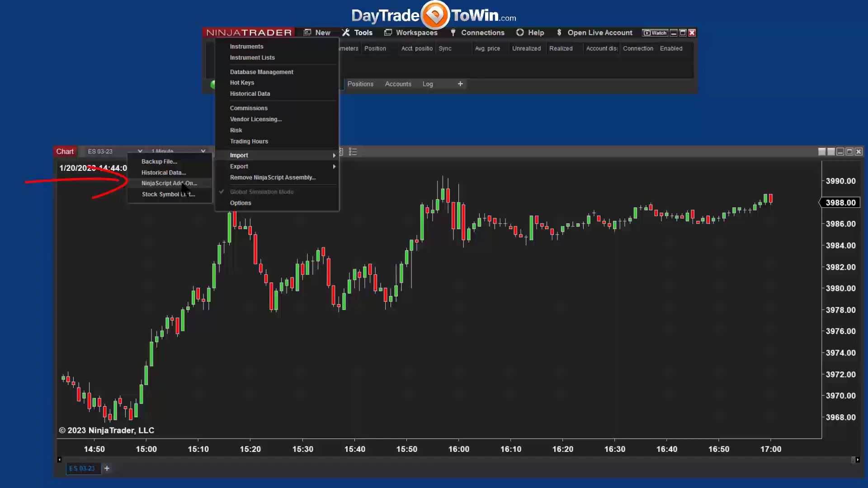
left_click(185, 184)
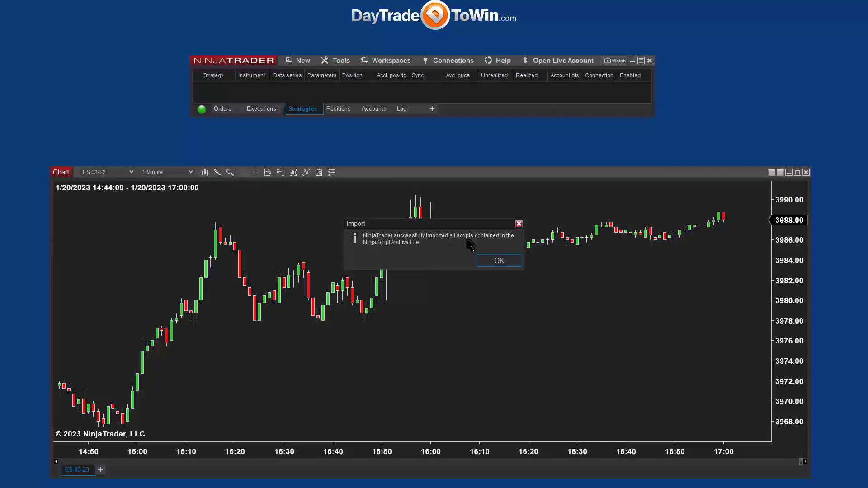
left_click(495, 260)
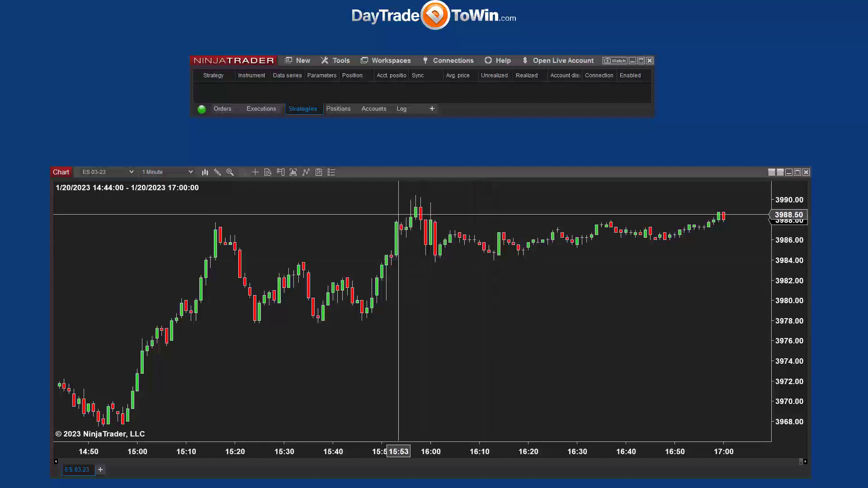
right_click(346, 216)
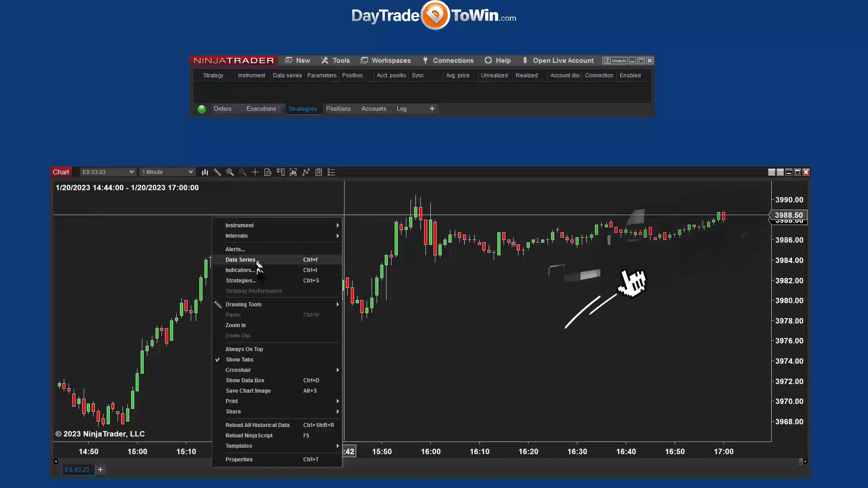
Add AutoPilot++ from Available strategies to the ES 03-23 (1 Minute) chart
left_click(260, 281)
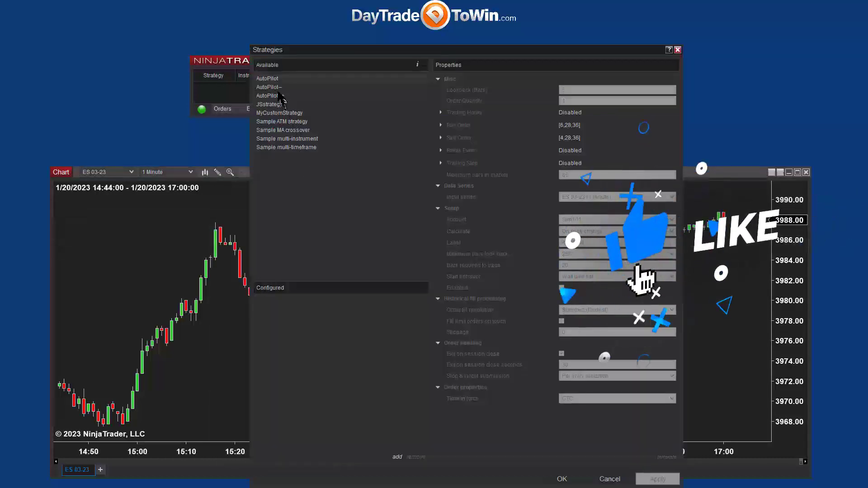
double_click(276, 96)
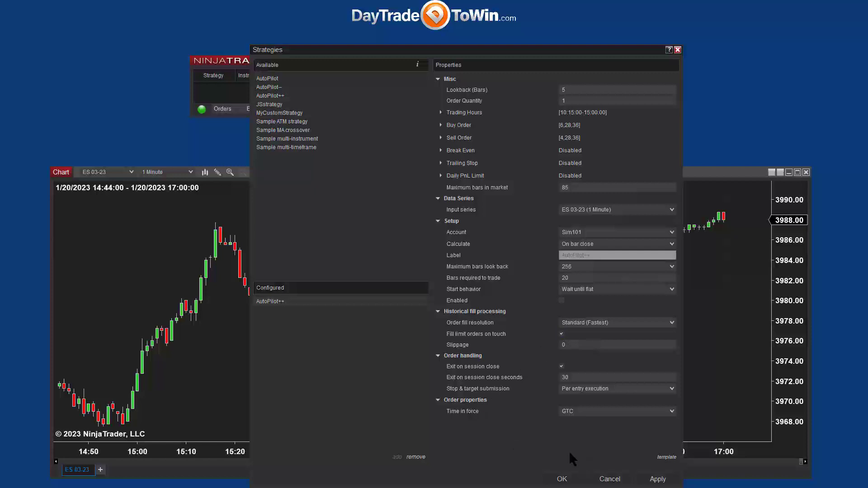
left_click(568, 475)
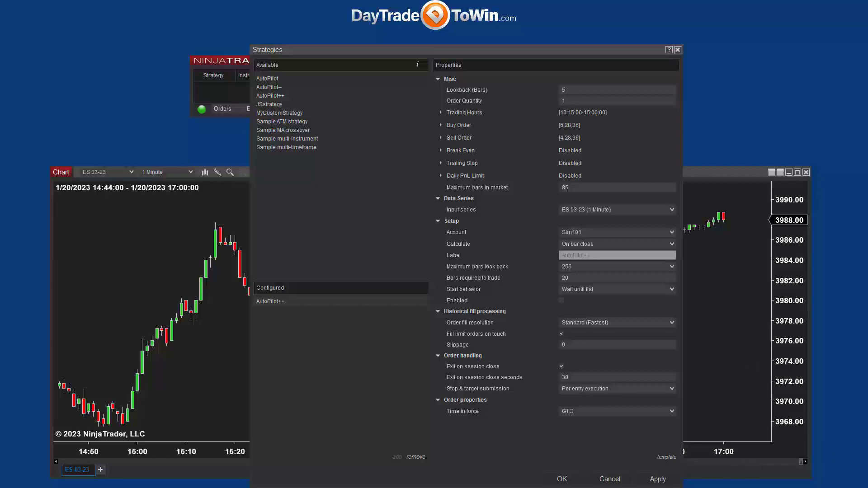
key("alt+Tab")
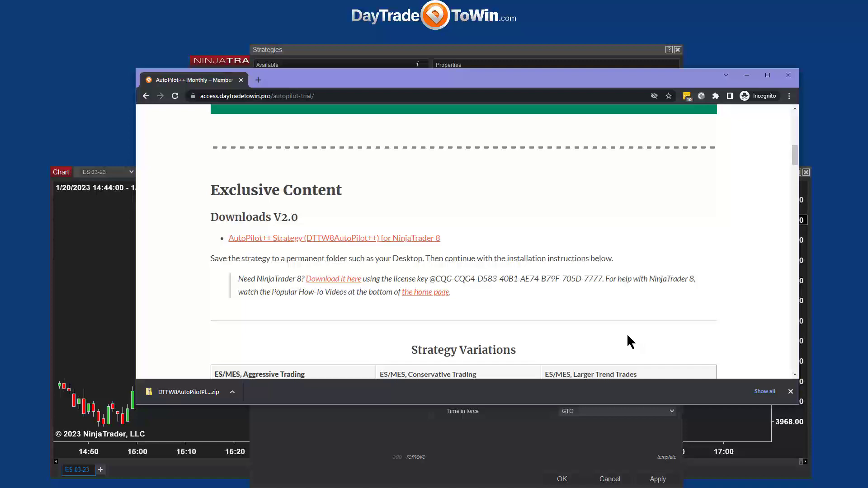
Move the Chrome window down and minimize it to uncover NinjaTrader
left_click_drag(647, 82, 641, 183)
left_click(740, 176)
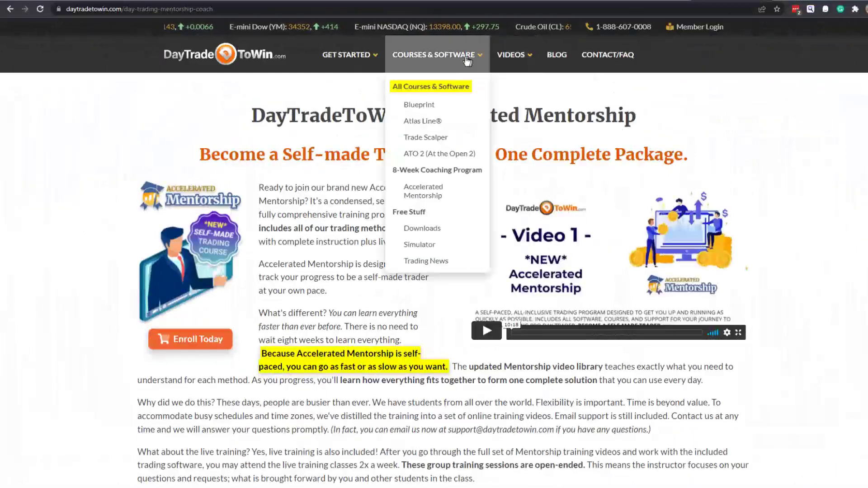
Go to All Courses & Software and scroll down to the Complete Training section
scroll(810, 240, "down", 8)
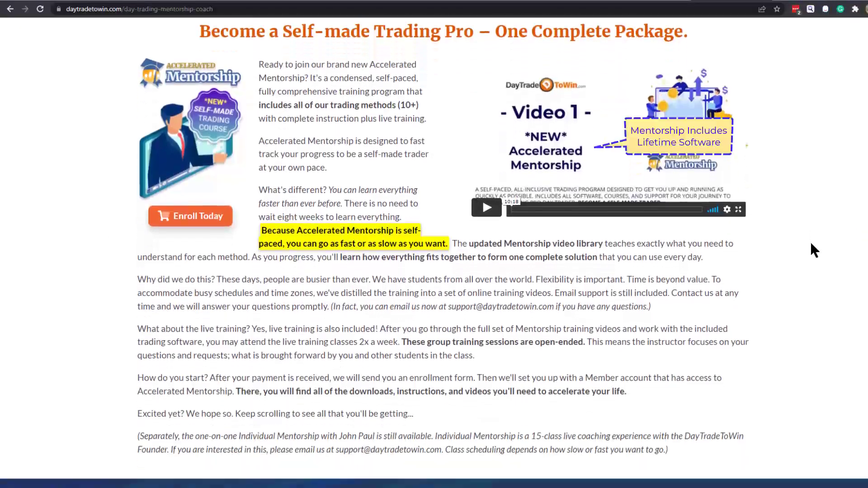
scroll(812, 247, "down", 8)
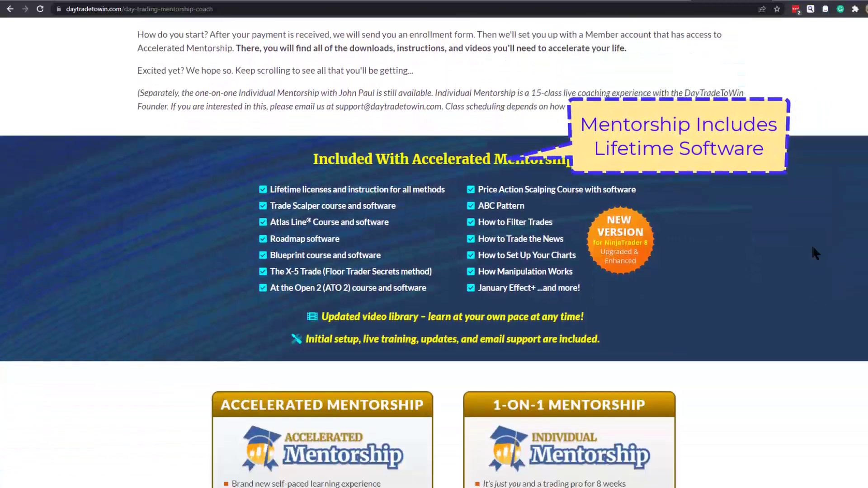
scroll(813, 258, "down", 7)
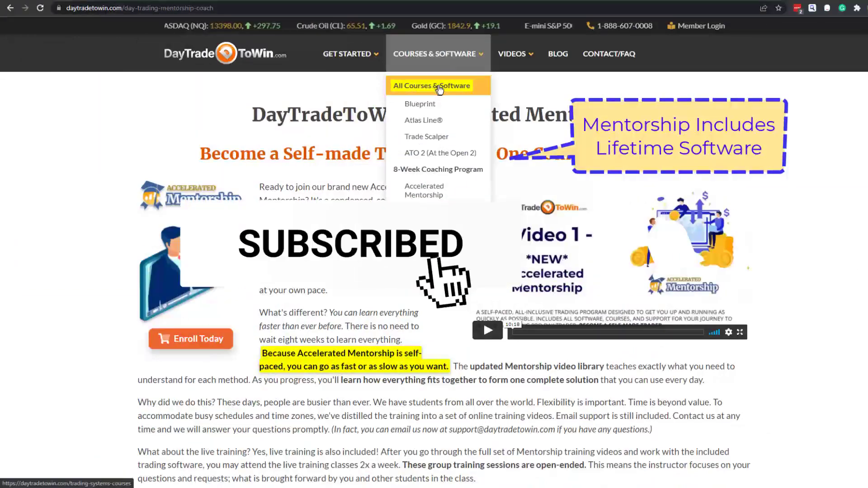
left_click(439, 89)
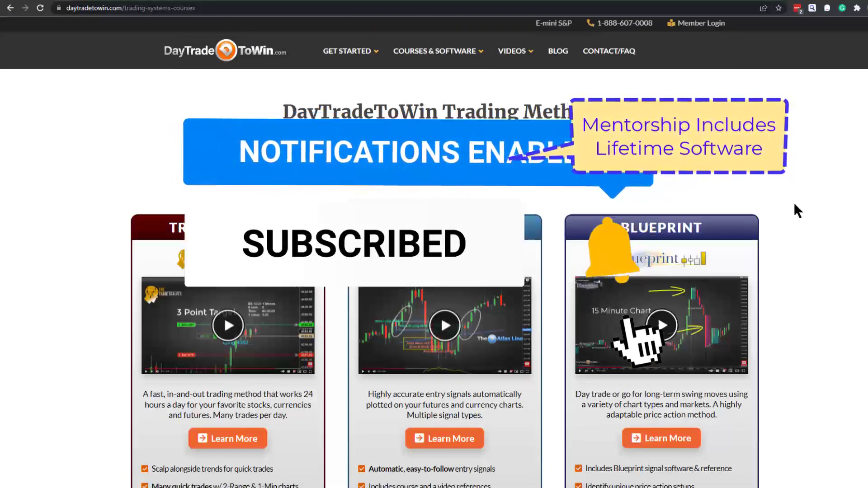
scroll(794, 206, "down", 5)
scroll(797, 213, "down", 3)
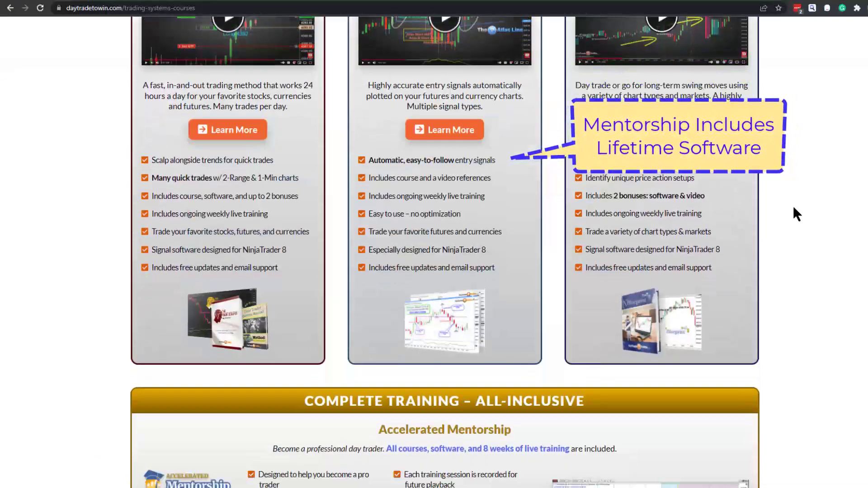
scroll(795, 214, "down", 2)
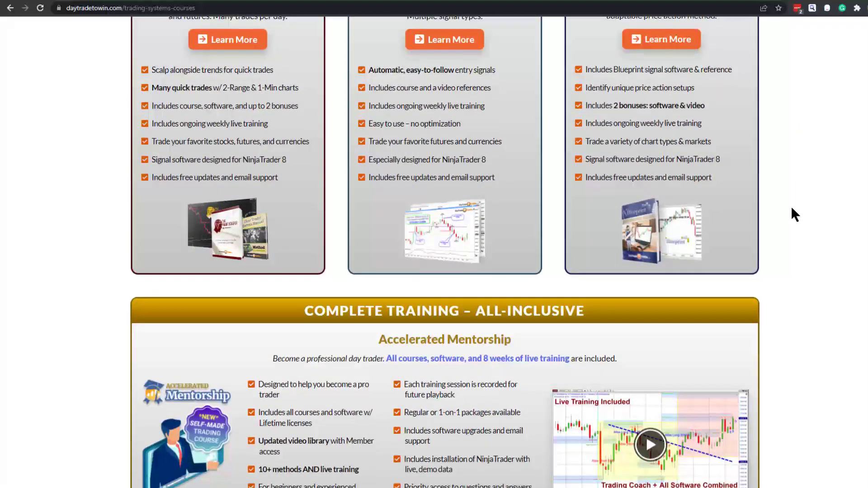
scroll(821, 210, "down", 6)
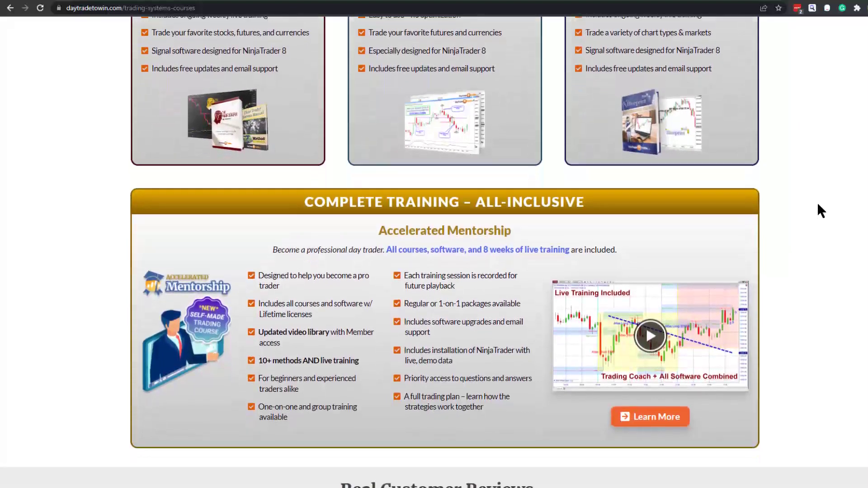